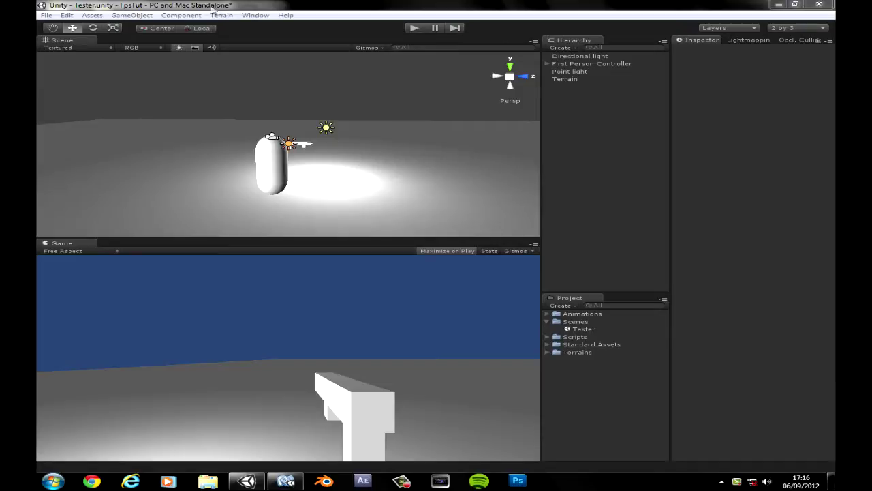
# Step: Create a cube, move it along Z to in front of the first person controller and set its Y position to 0.5
pyautogui.click(124, 16)
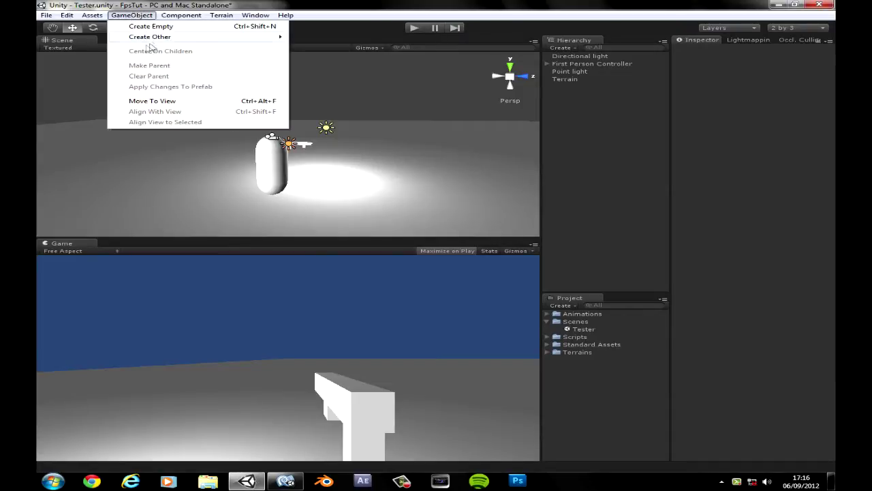
pyautogui.moveTo(149, 38)
pyautogui.click(317, 128)
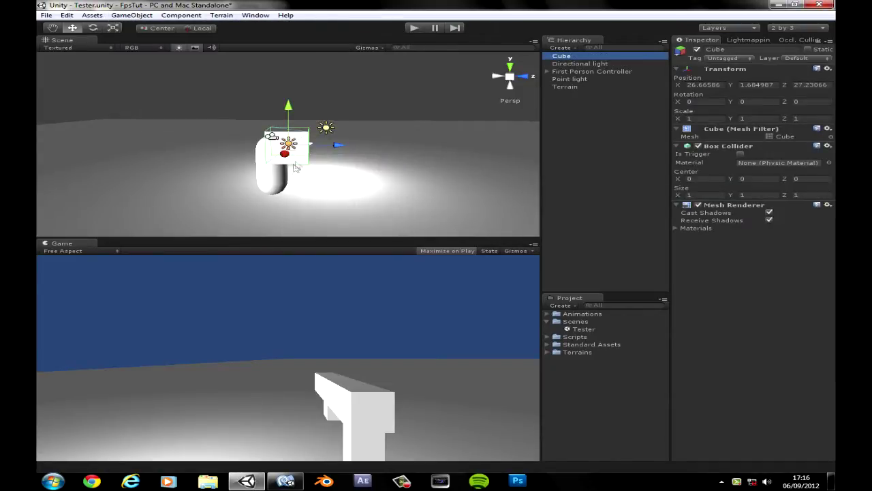
pyautogui.moveTo(337, 145); pyautogui.dragTo(413, 145)
pyautogui.click(755, 85)
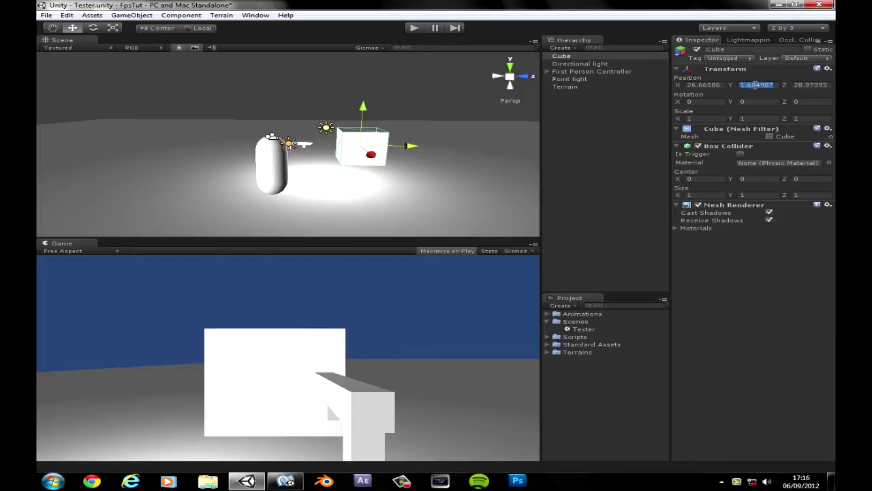
pyautogui.write('0.5')
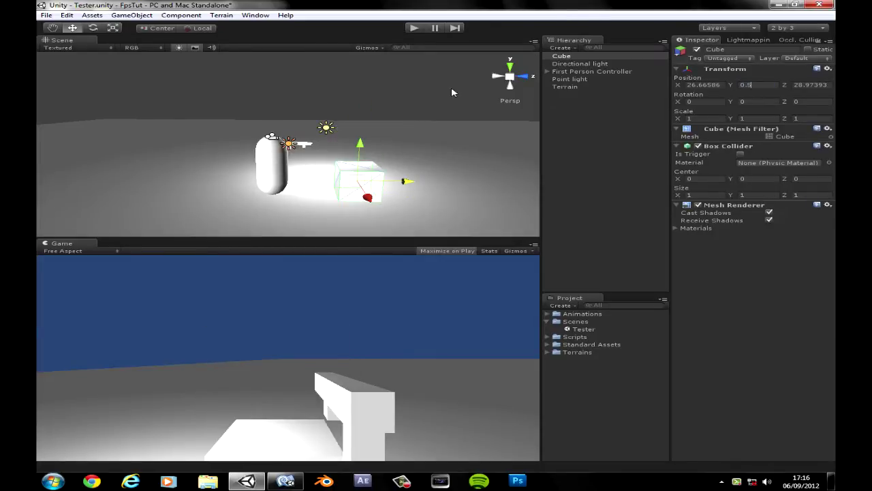
pyautogui.click(451, 87)
# Step: Move the cube farther from the player on the terrain, to about X 30.8 and Z 33.1
pyautogui.moveTo(373, 198); pyautogui.dragTo(337, 193, button='middle')
pyautogui.scroll(2, 366, 135)
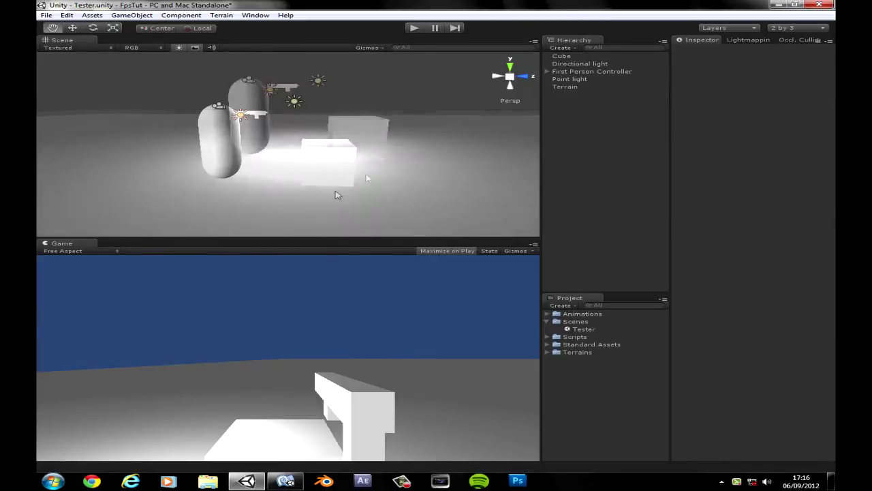
pyautogui.click(329, 176)
pyautogui.moveTo(327, 175); pyautogui.dragTo(471, 171)
pyautogui.scroll(-3, 388, 188)
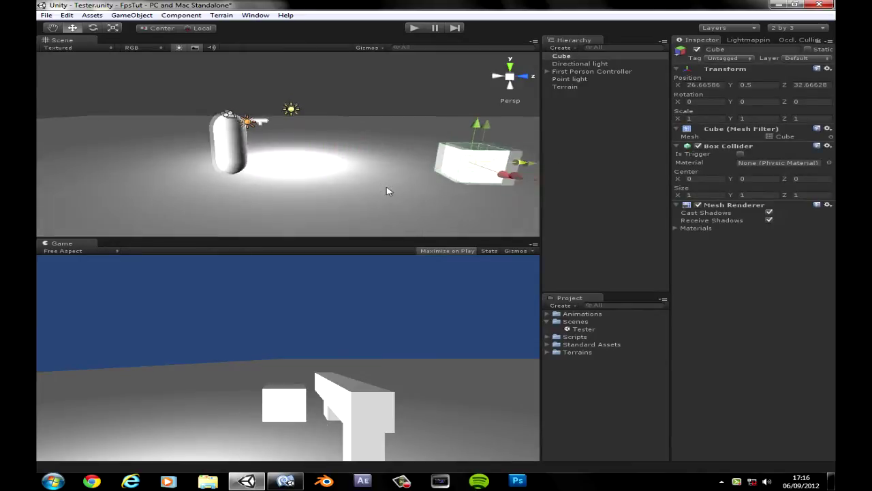
pyautogui.moveTo(418, 177); pyautogui.dragTo(478, 200)
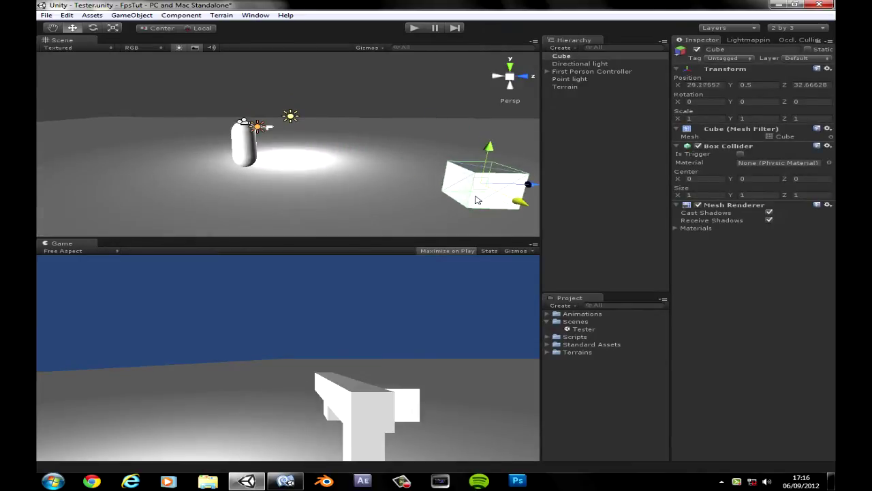
pyautogui.scroll(-2, 382, 199)
pyautogui.moveTo(382, 199); pyautogui.dragTo(321, 184, button='middle')
pyautogui.moveTo(402, 176); pyautogui.dragTo(468, 181)
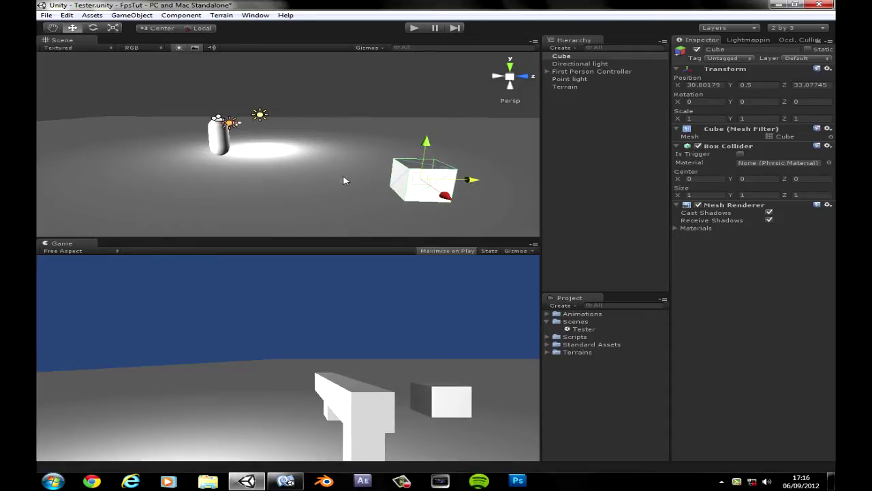
# Step: Duplicate the cube three times to start a staircase at X about 27.8, with the raised copy at Y 1.5
pyautogui.hotkey('ctrl', 'd')
pyautogui.moveTo(444, 196); pyautogui.dragTo(458, 155)
pyautogui.hotkey('ctrl', 'd')
pyautogui.hotkey('ctrl', 'd')
pyautogui.moveTo(418, 119); pyautogui.dragTo(415, 98)
# Step: Add three more cube copies to the staircase's back column at Z about 35.1, placing its top cube at Y 2.5
pyautogui.hotkey('ctrl', 'd')
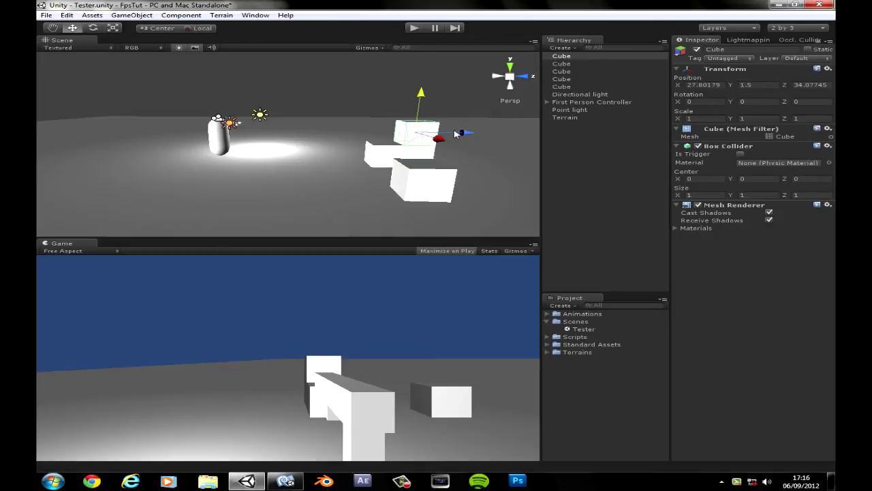
pyautogui.moveTo(456, 133); pyautogui.dragTo(485, 137)
pyautogui.hotkey('ctrl', 'd')
pyautogui.moveTo(448, 101); pyautogui.dragTo(454, 81)
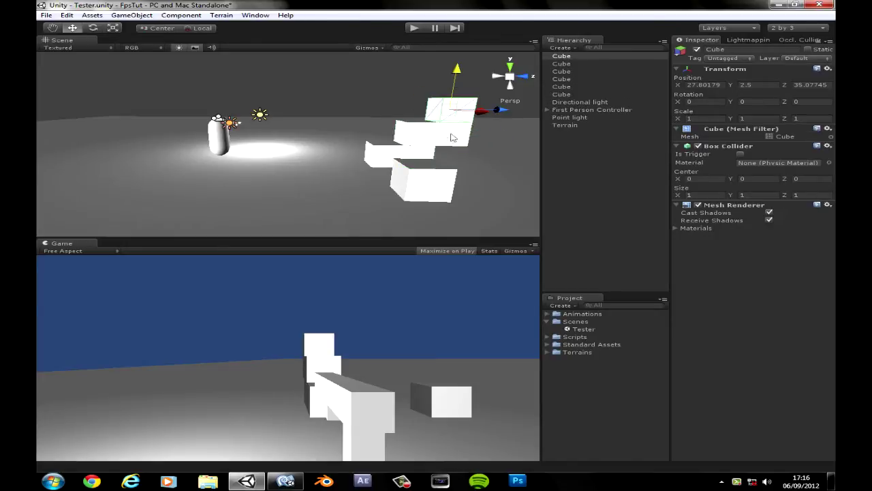
pyautogui.hotkey('ctrl', 'd')
pyautogui.moveTo(459, 78); pyautogui.dragTo(436, 103)
pyautogui.click(379, 130)
# Step: Play-test the scene by walking and jumping around the cube staircase and watching the gun animations, and stop the game
pyautogui.moveTo(380, 130); pyautogui.dragTo(325, 108, button='middle')
pyautogui.click(414, 27)
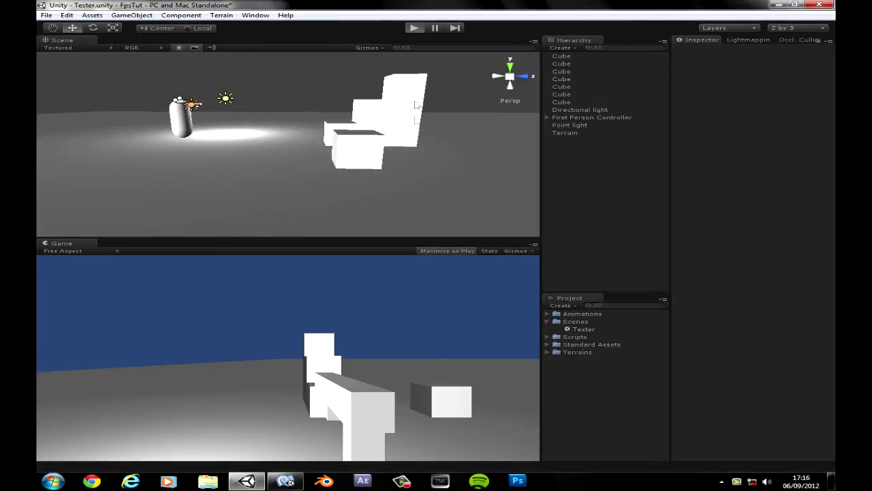
pyautogui.press('w')
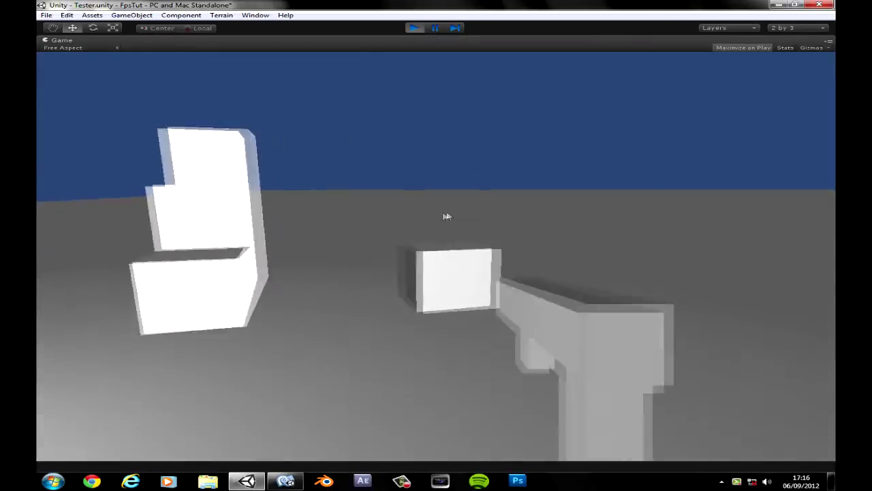
pyautogui.press('w')
pyautogui.press('space')
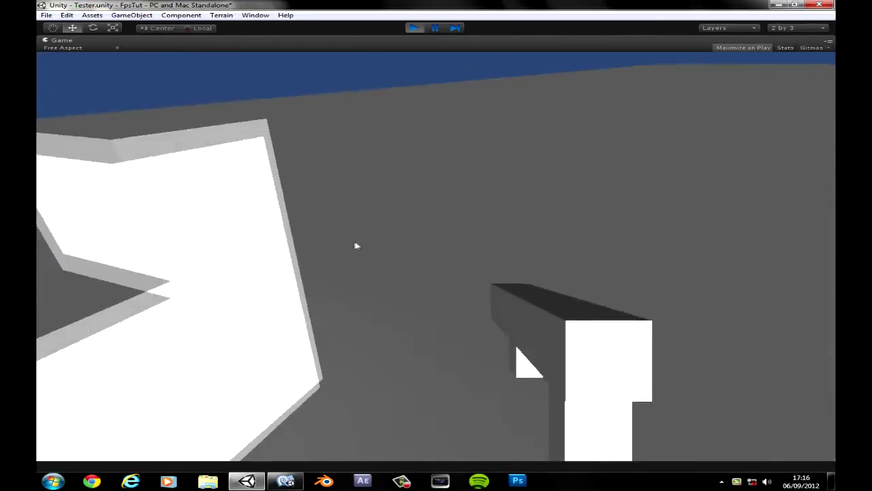
pyautogui.press('s')
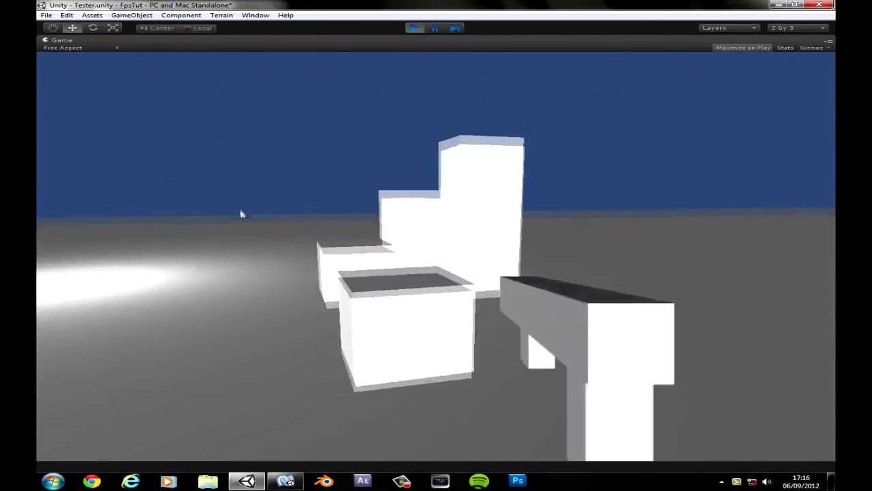
pyautogui.press('w')
pyautogui.press('space')
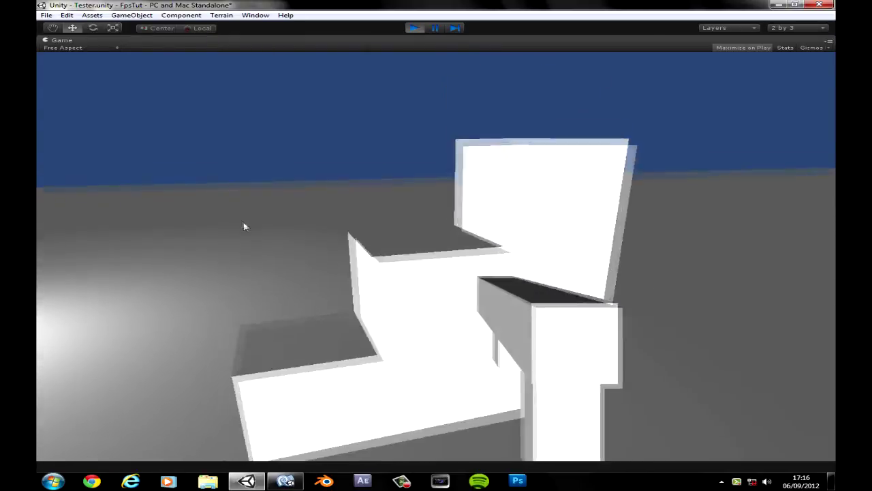
pyautogui.press('w')
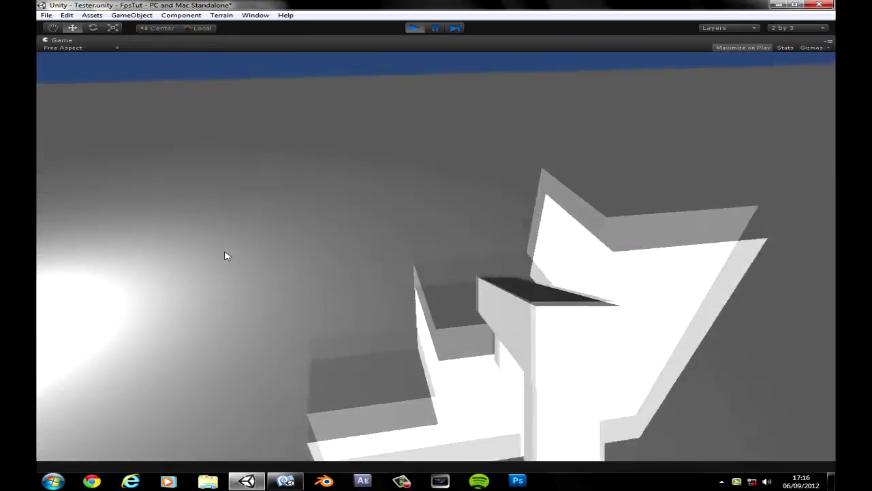
pyautogui.press('s')
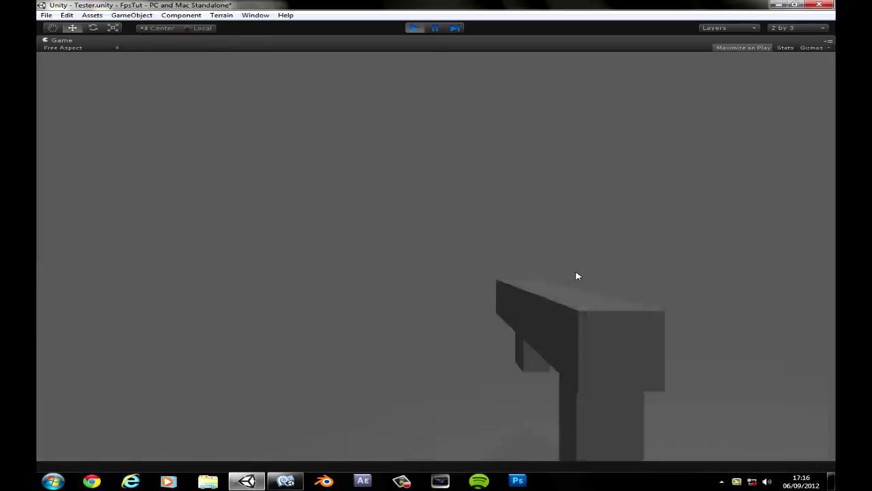
pyautogui.press('s')
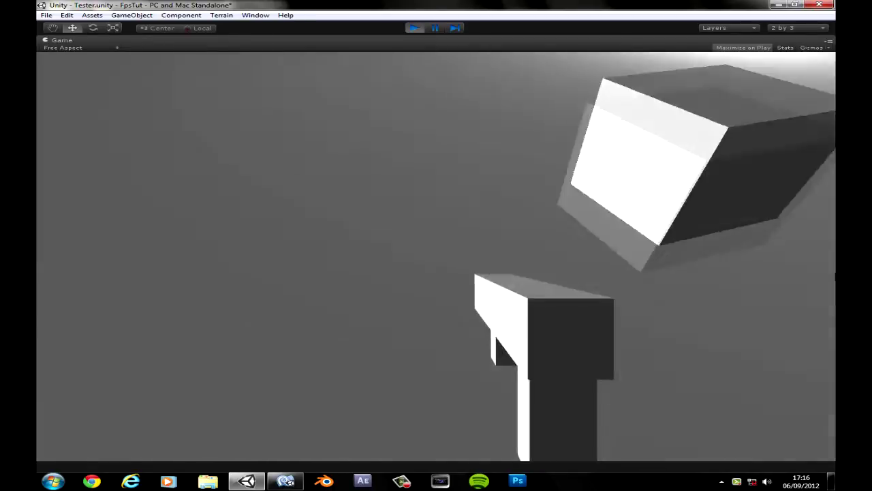
pyautogui.press('a')
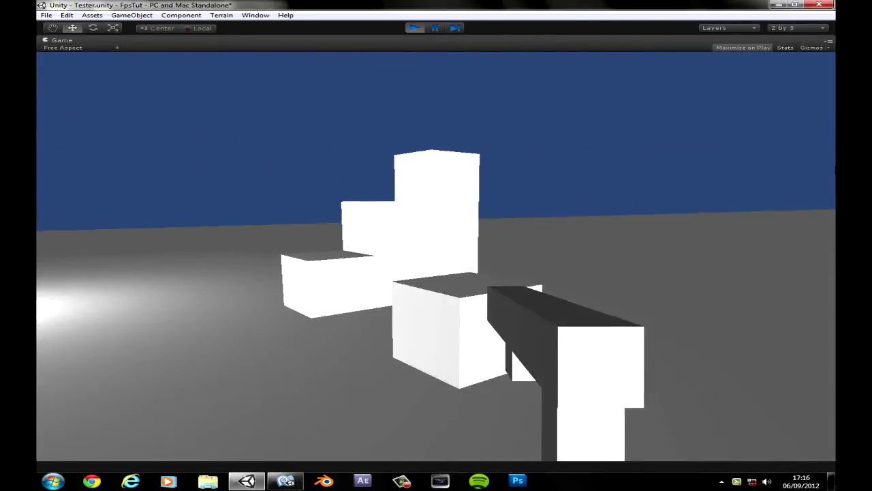
pyautogui.press('d')
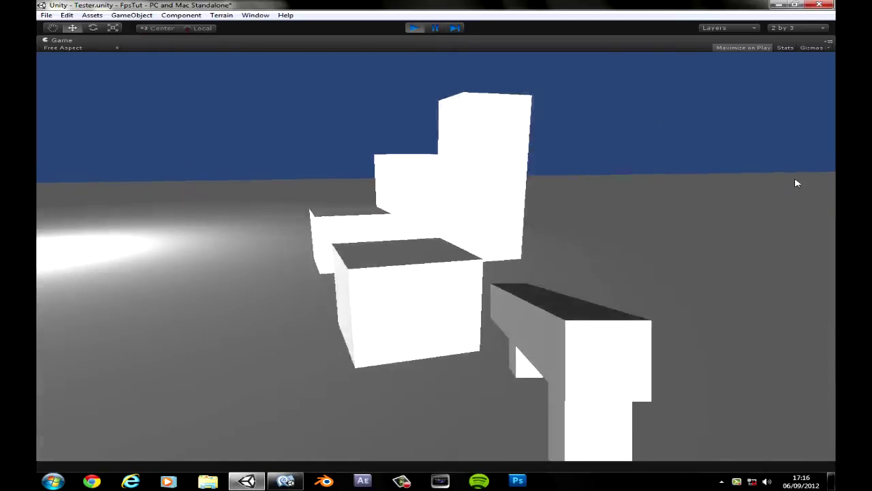
pyautogui.press('a')
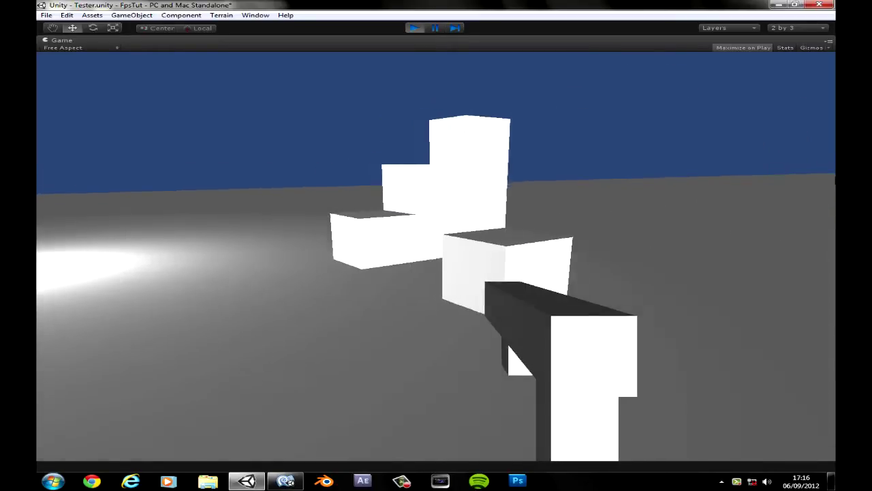
pyautogui.press('w')
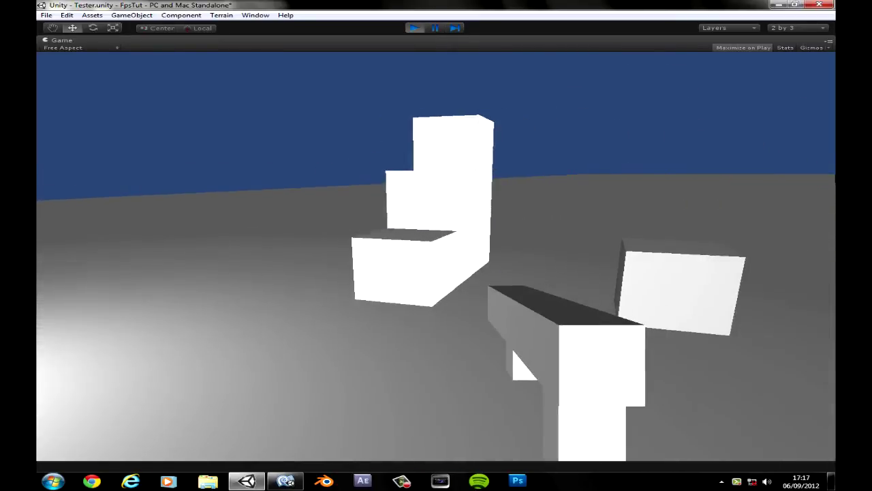
pyautogui.press('w')
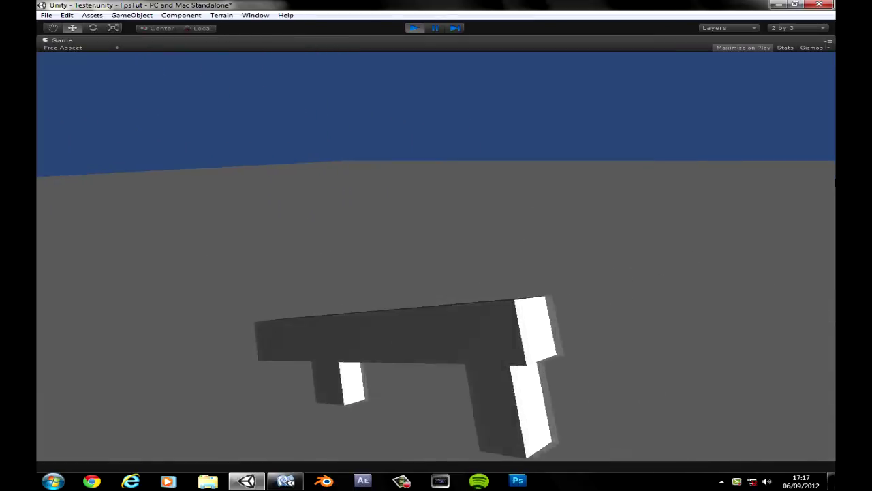
pyautogui.press('s')
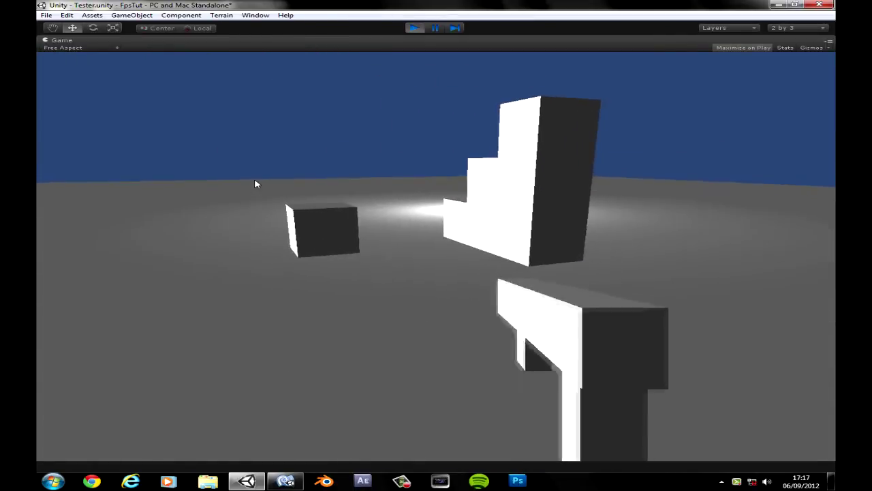
pyautogui.press('w')
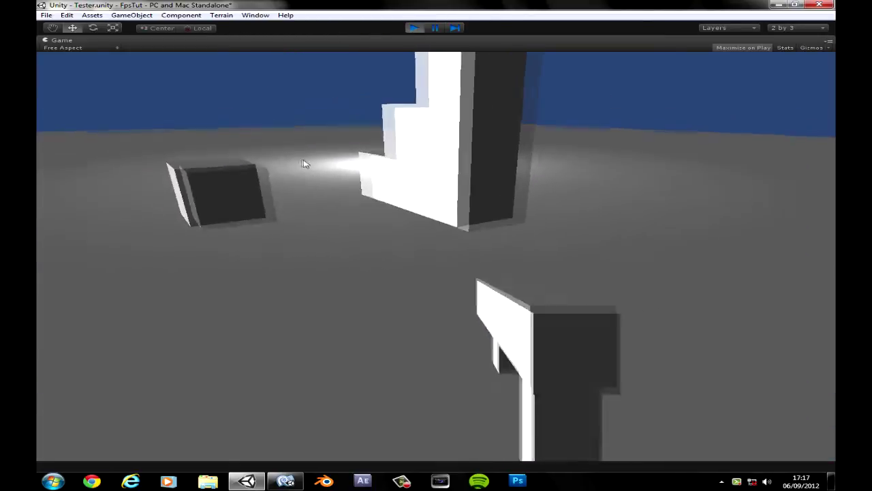
pyautogui.press('w')
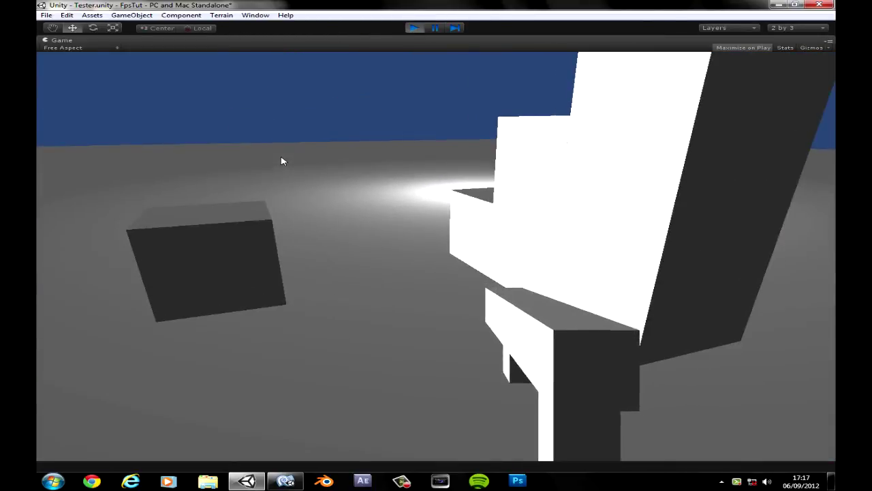
pyautogui.press('w')
pyautogui.press('s')
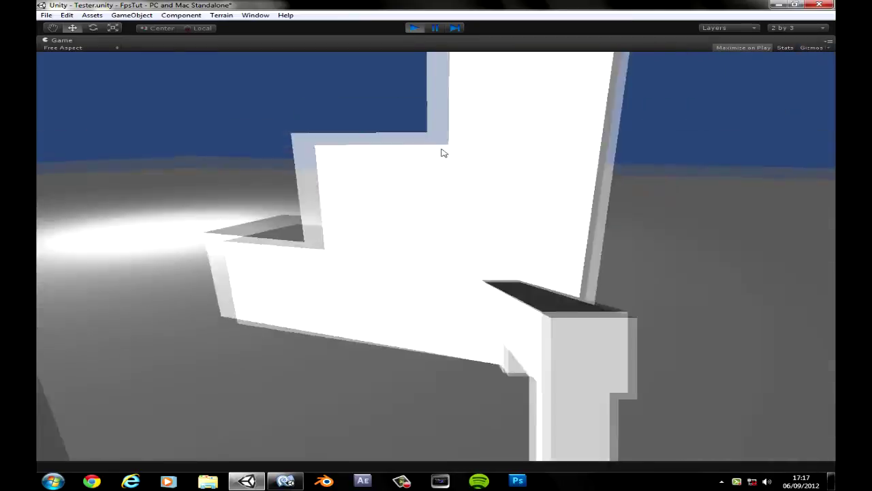
pyautogui.press('a')
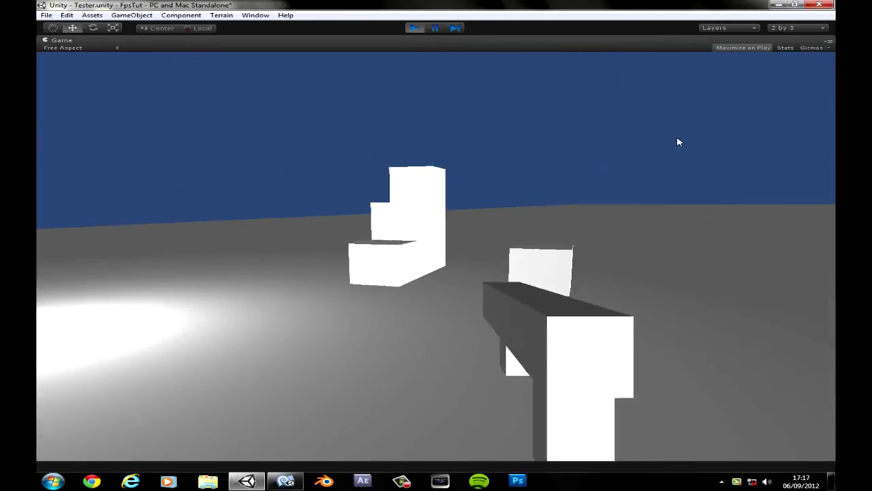
pyautogui.press('w')
pyautogui.press('w')
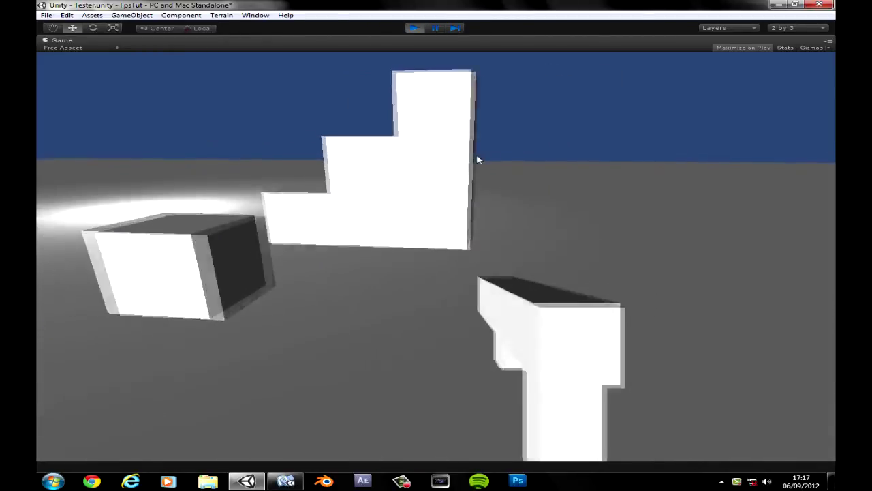
pyautogui.press('w')
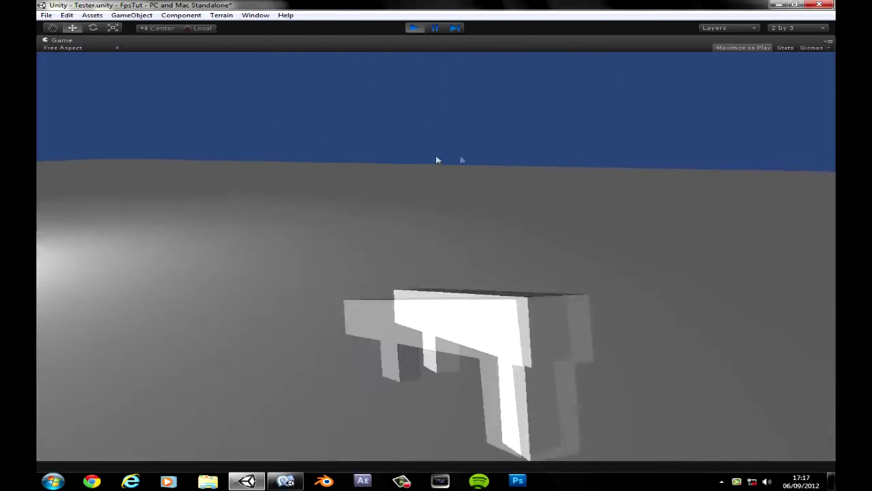
pyautogui.press('w')
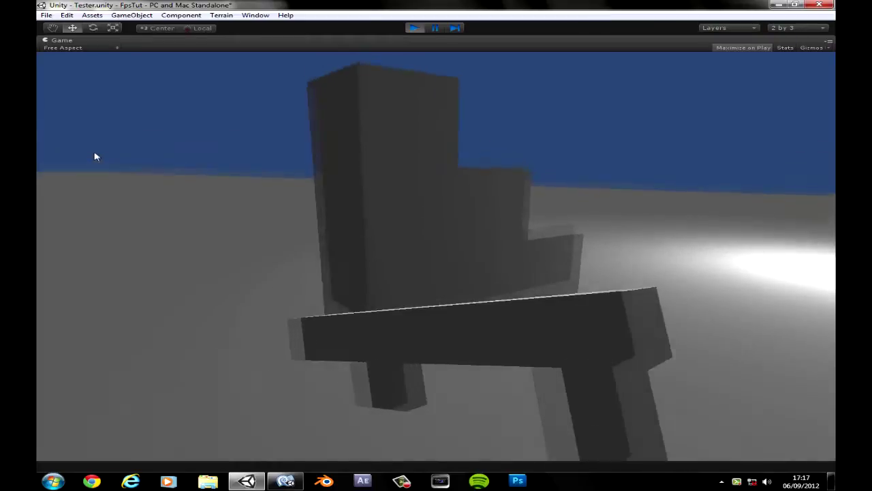
pyautogui.press('w')
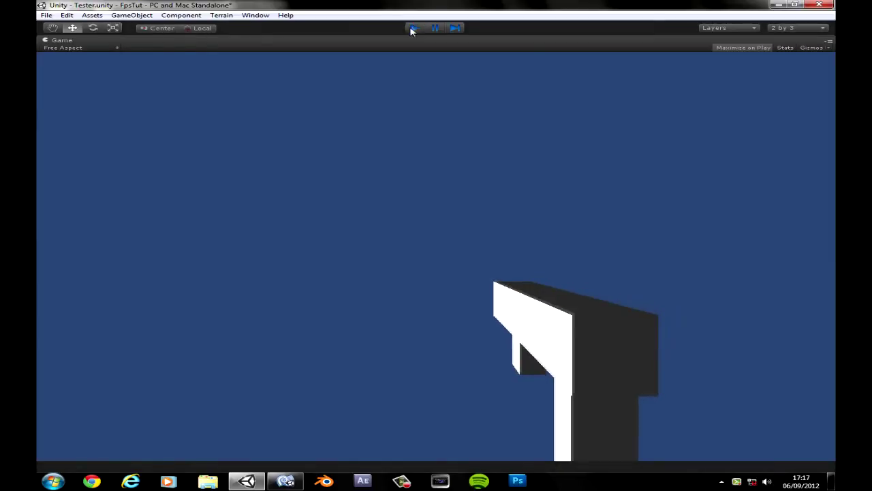
pyautogui.click(413, 28)
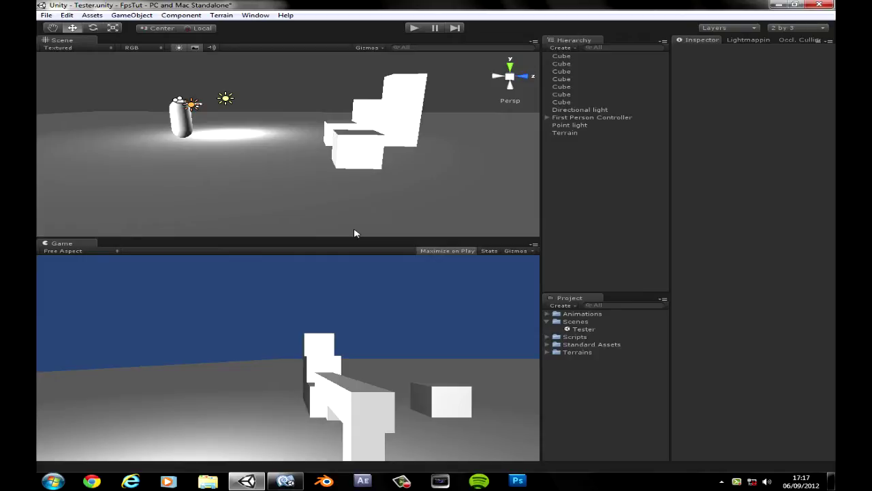
# Step: Switch to MonoDevelop with the Player.js script
pyautogui.moveTo(267, 104); pyautogui.dragTo(334, 178, button='middle')
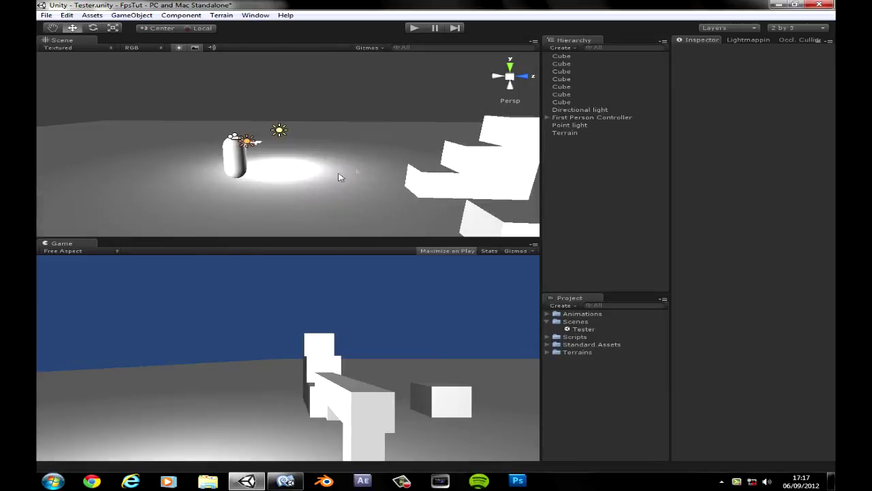
pyautogui.click(285, 481)
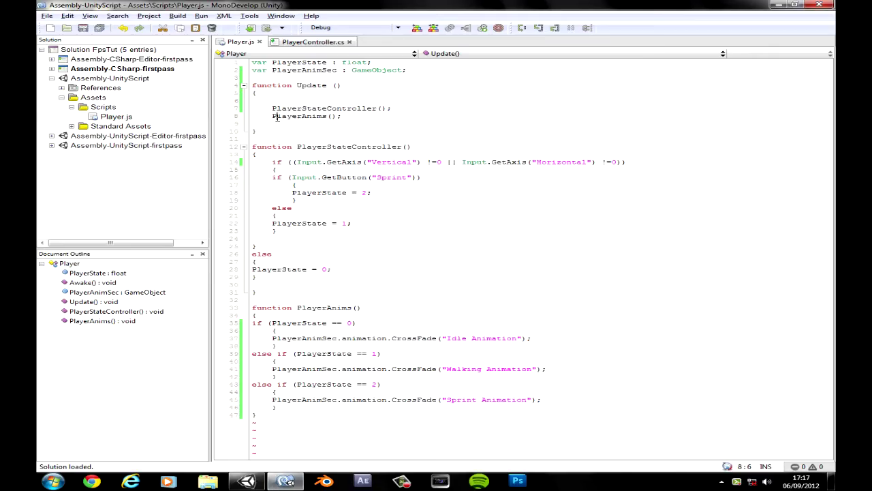
# Step: Close MonoDevelop and reopen the Player script from the project's Scripts folder
pyautogui.click(822, 5)
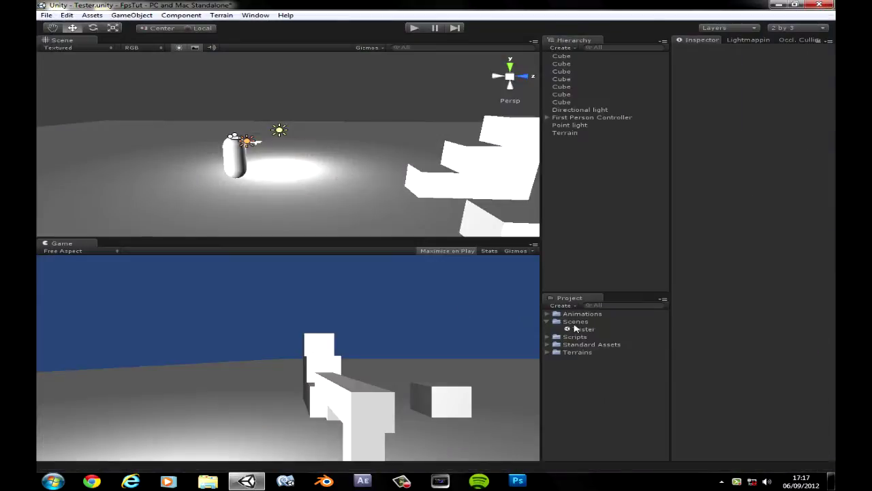
pyautogui.doubleClick(577, 329)
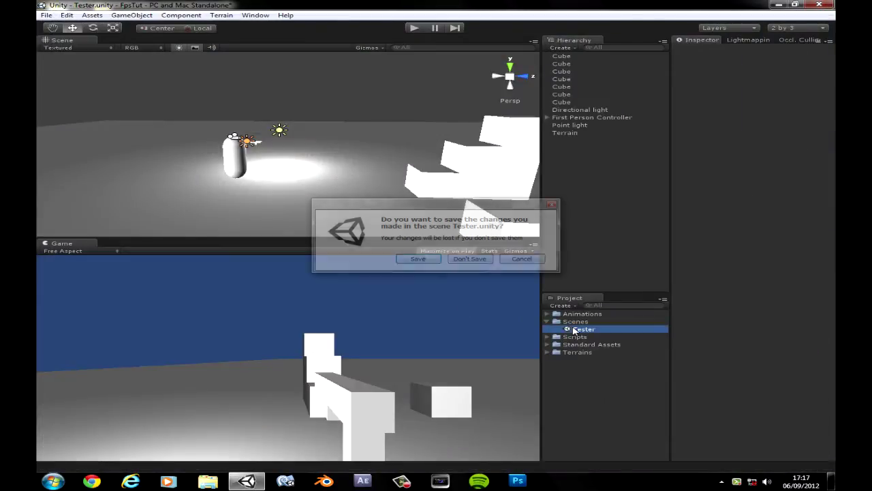
pyautogui.click(532, 263)
pyautogui.click(547, 336)
pyautogui.click(593, 345)
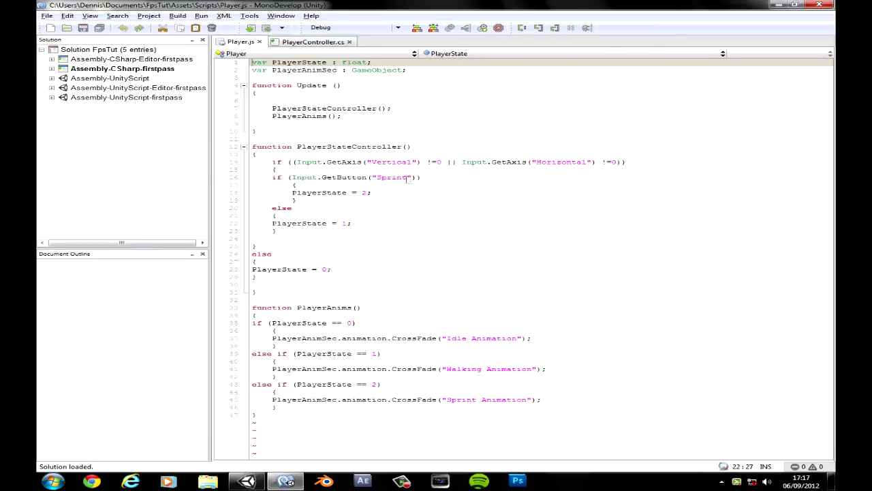
pyautogui.click(344, 125)
pyautogui.click(403, 242)
pyautogui.click(295, 292)
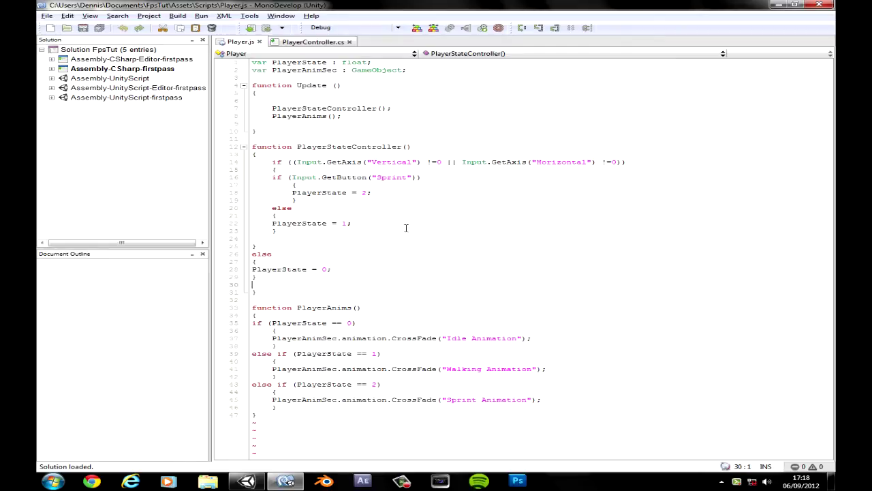
pyautogui.moveTo(405, 224); pyautogui.dragTo(406, 232)
pyautogui.click(365, 213)
# Step: Switch back to Unity, create an empty game object and rename it Scene
pyautogui.click(247, 481)
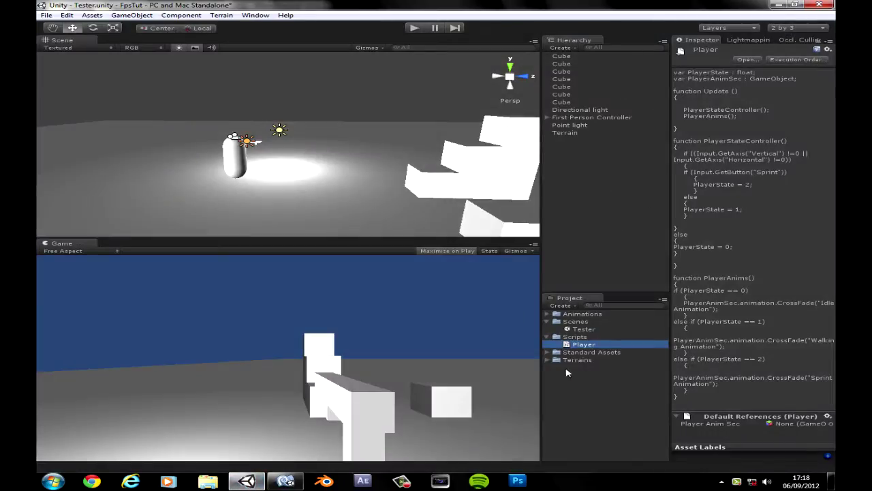
pyautogui.click(550, 117)
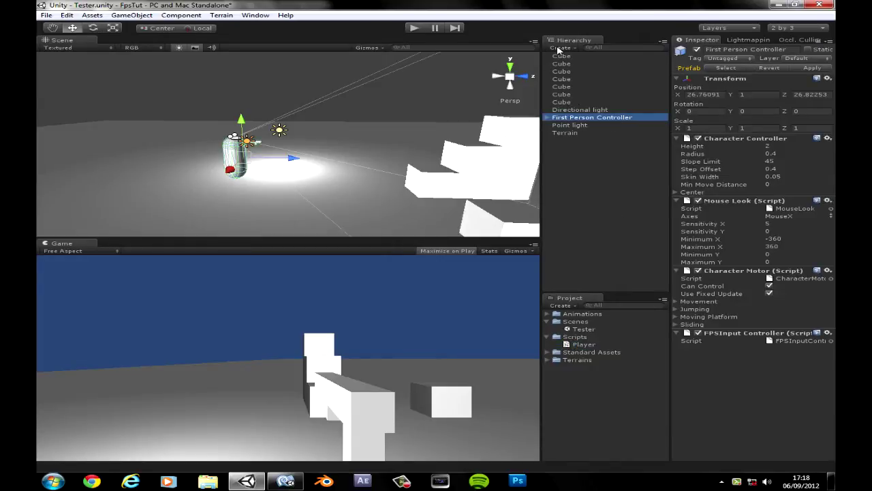
pyautogui.click(132, 15)
pyautogui.click(167, 27)
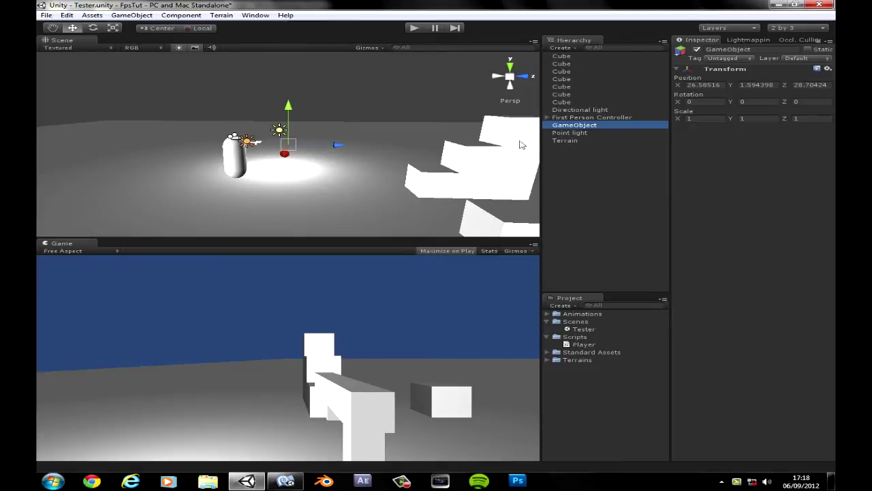
pyautogui.click(569, 128)
pyautogui.write('Scene')
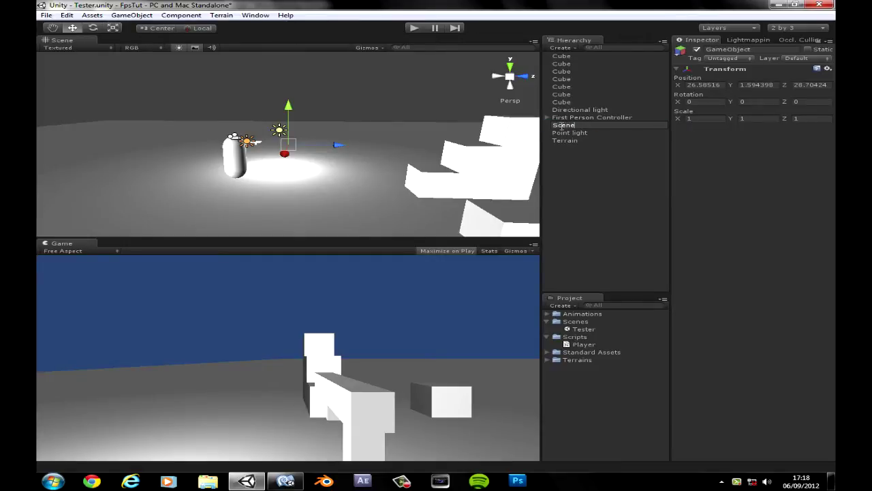
pyautogui.press('Return')
# Step: Parent all the cubes, the directional light, the point light and the terrain under the Scene object, and collapse it
pyautogui.click(570, 125)
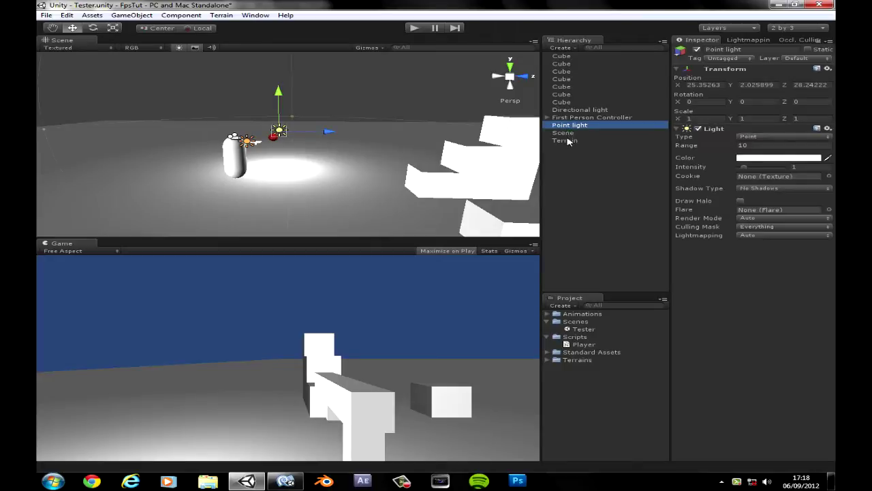
pyautogui.keyDown('shift'); pyautogui.click(569, 141); pyautogui.keyUp('shift')
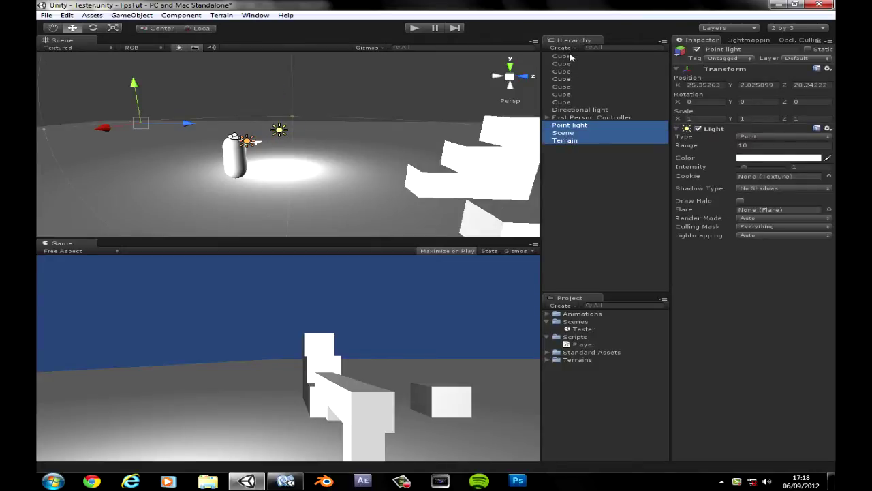
pyautogui.click(572, 140)
pyautogui.keyDown('shift'); pyautogui.click(570, 60); pyautogui.keyUp('shift')
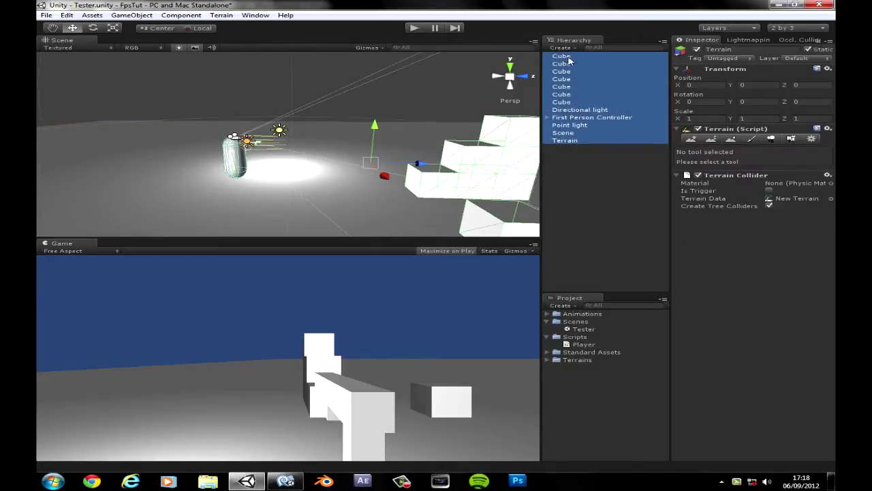
pyautogui.keyDown('ctrl'); pyautogui.click(571, 133); pyautogui.keyUp('ctrl')
pyautogui.keyDown('ctrl'); pyautogui.click(586, 118); pyautogui.keyUp('ctrl')
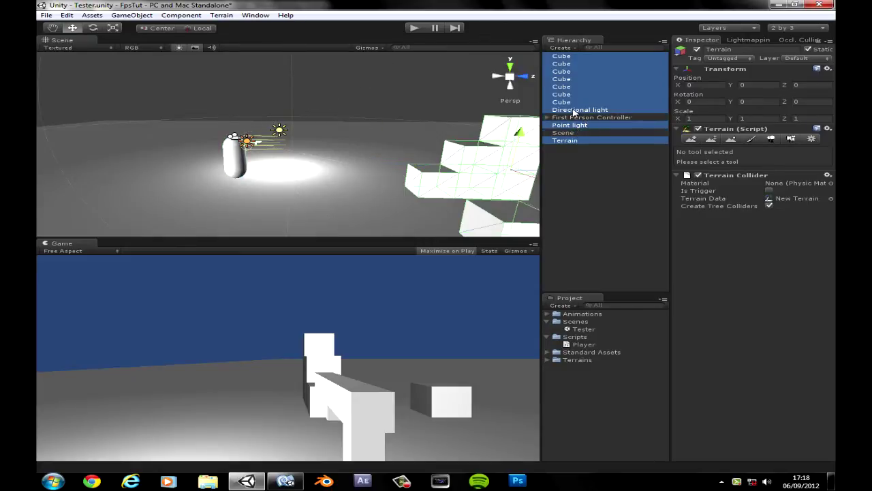
pyautogui.moveTo(568, 129); pyautogui.dragTo(569, 133)
pyautogui.click(559, 64)
pyautogui.click(572, 57)
pyautogui.click(333, 69)
# Step: Select the First Person Controller and expand the Movement and Jumping settings of its Character Motor
pyautogui.click(607, 56)
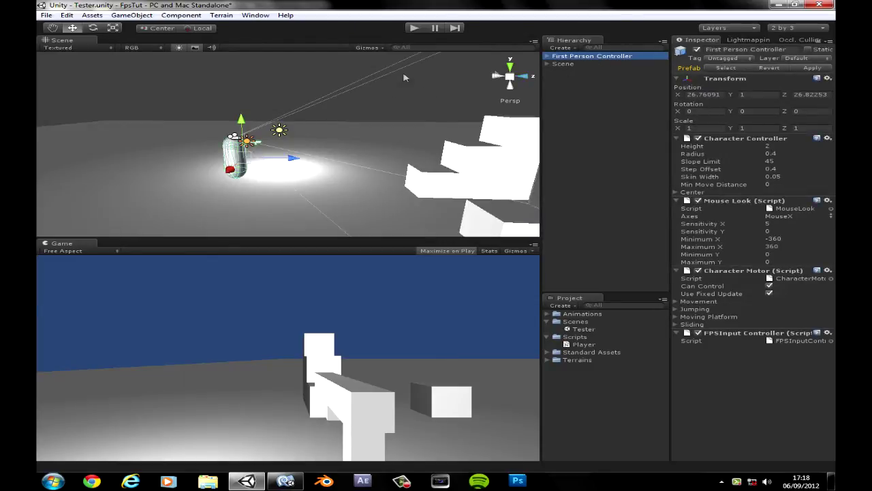
pyautogui.moveTo(245, 171); pyautogui.dragTo(292, 168, button='middle')
pyautogui.scroll(5, 291, 168)
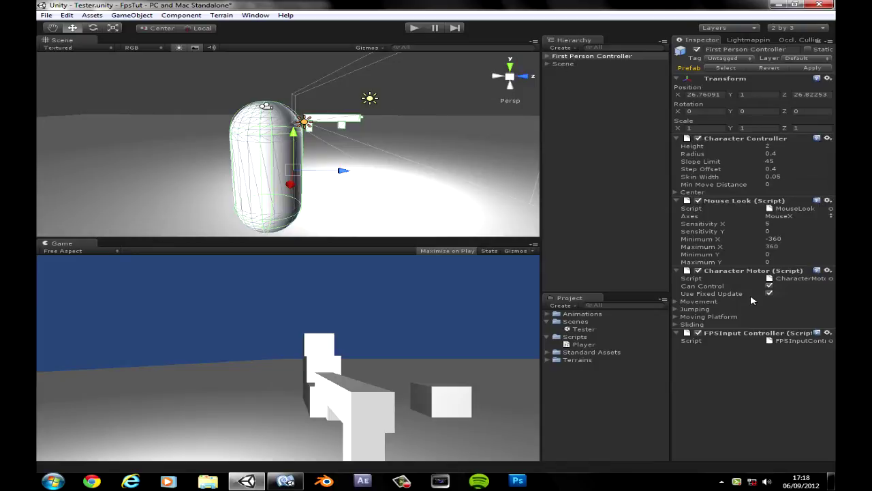
pyautogui.click(422, 93)
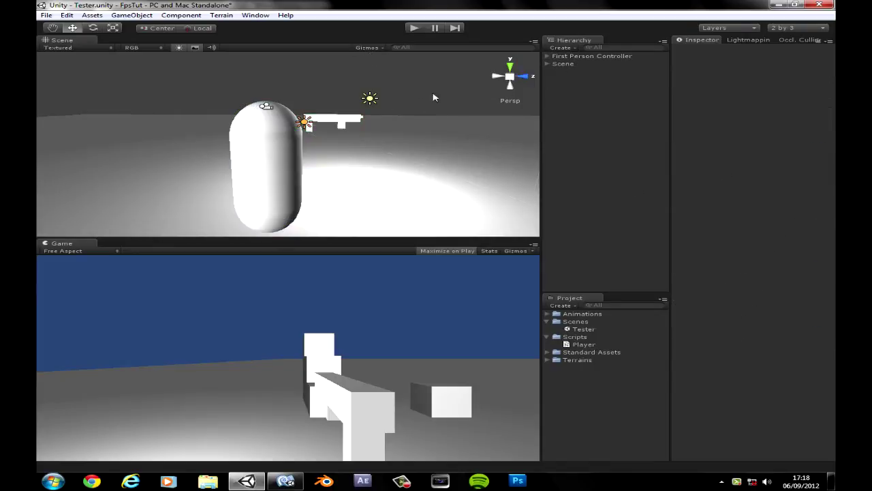
pyautogui.click(588, 56)
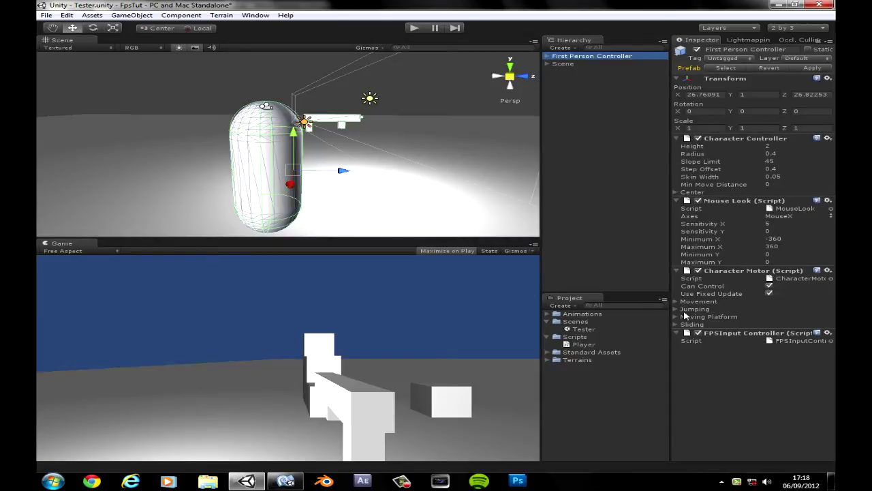
pyautogui.click(676, 309)
pyautogui.click(675, 302)
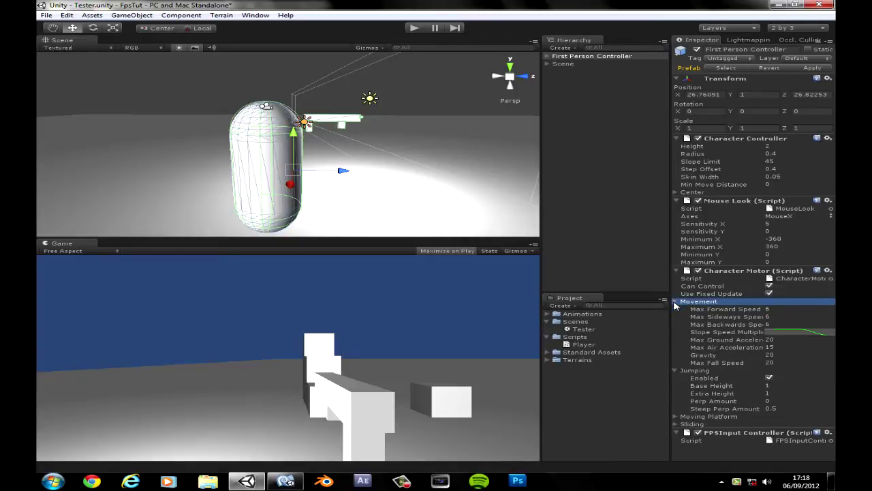
# Step: Examine the Character Motor's maximum forward, sideways and backwards speeds and its maximum ground acceleration
pyautogui.click(768, 308)
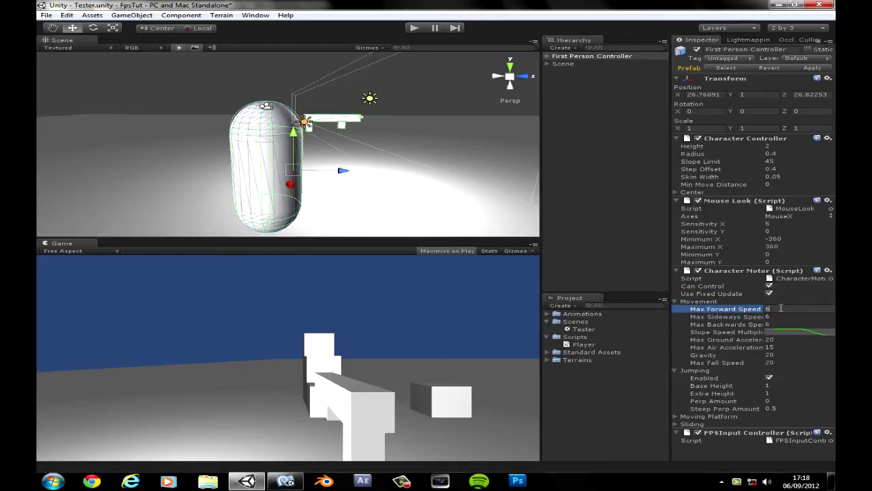
pyautogui.click(746, 317)
pyautogui.click(777, 310)
pyautogui.click(768, 316)
pyautogui.click(773, 308)
pyautogui.click(748, 317)
pyautogui.click(775, 309)
pyautogui.click(733, 318)
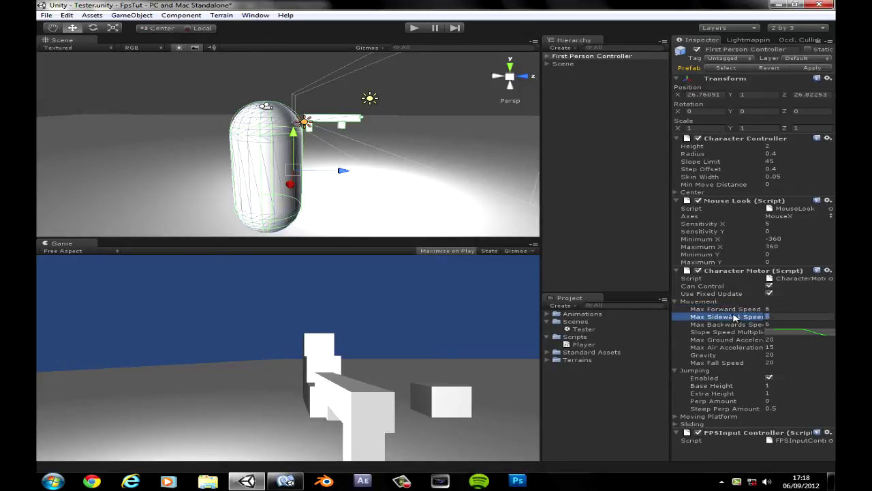
pyautogui.click(736, 310)
pyautogui.click(756, 318)
pyautogui.click(753, 325)
pyautogui.click(776, 316)
pyautogui.click(775, 309)
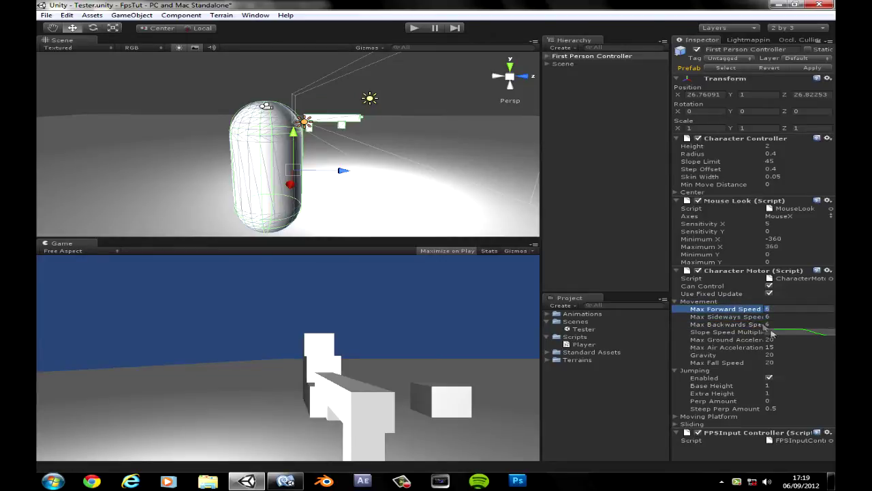
pyautogui.click(771, 339)
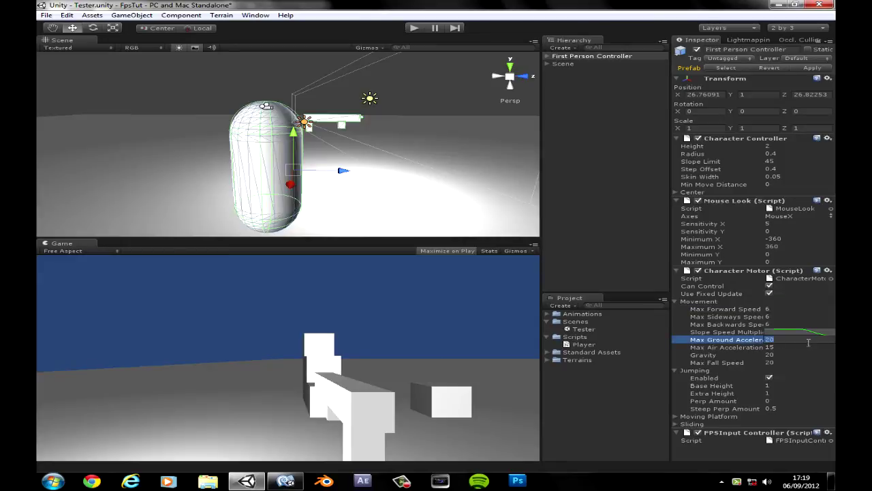
pyautogui.click(778, 309)
pyautogui.click(774, 316)
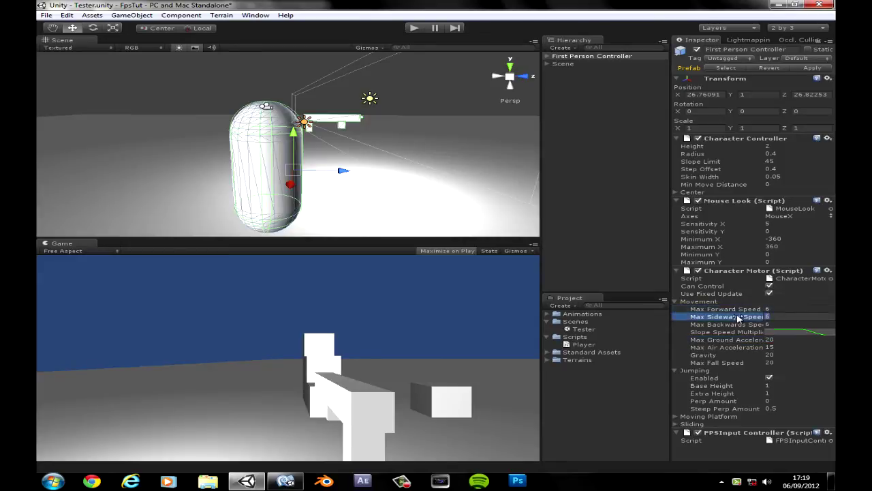